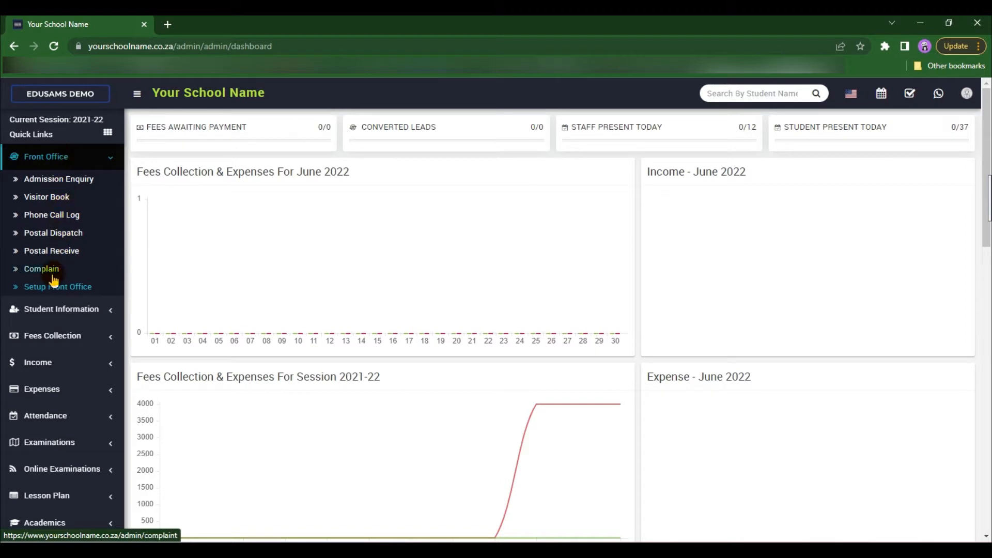
Step: In the front office setup, add and save the purpose "SGB Meeting" with the description "School Governing Board Meeting"
{"action": "left_click", "coordinate": [50, 288]}
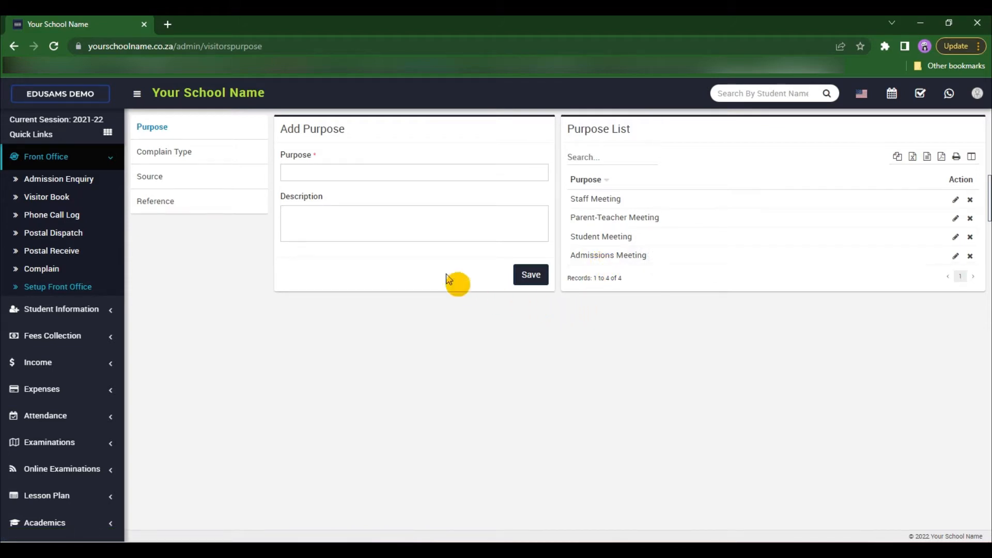
{"action": "left_click", "coordinate": [340, 171]}
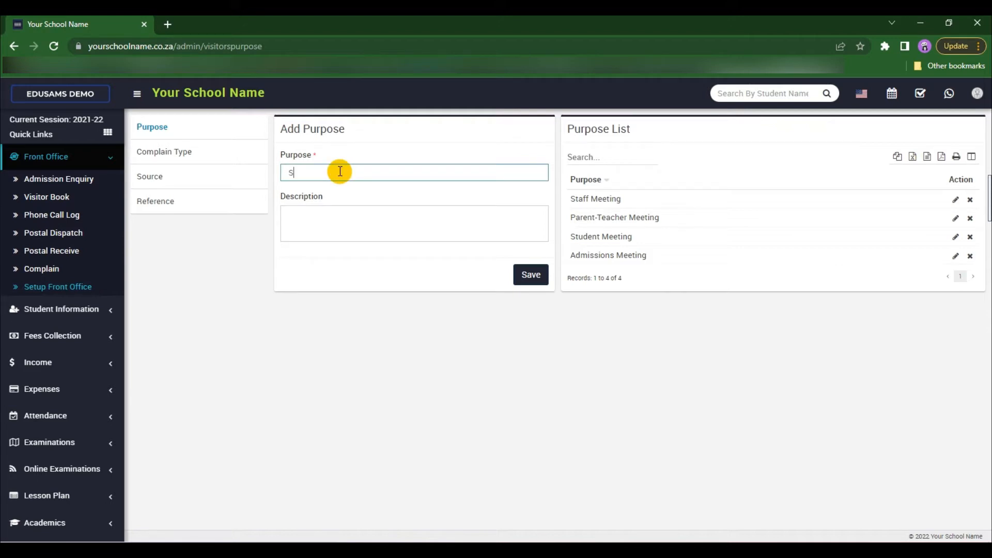
{"action": "type", "text": "SGB Meeting"}
{"action": "left_click", "coordinate": [324, 214]}
{"action": "type", "text": "School"}
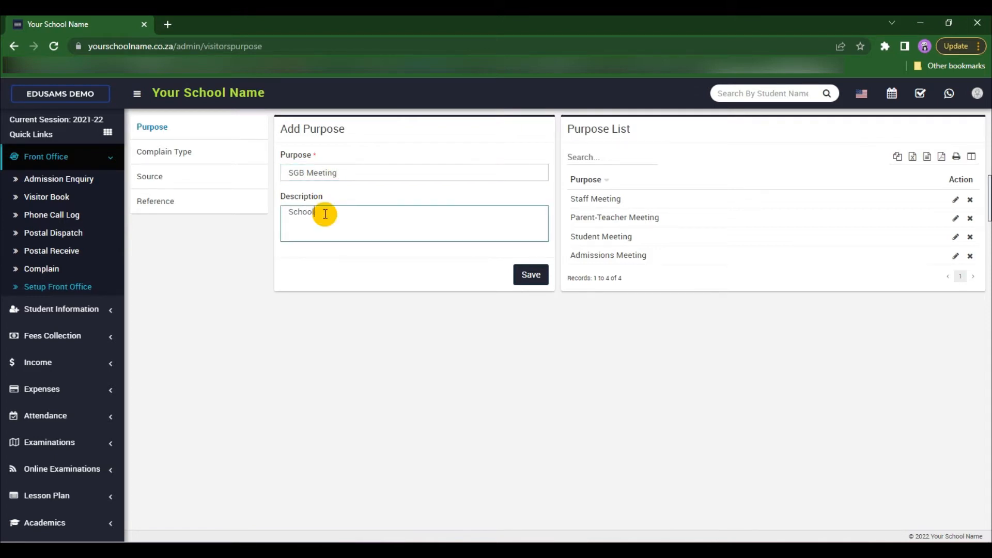
{"action": "type", "text": " Governing Bod"}
{"action": "type", "text": "rd Meeting"}
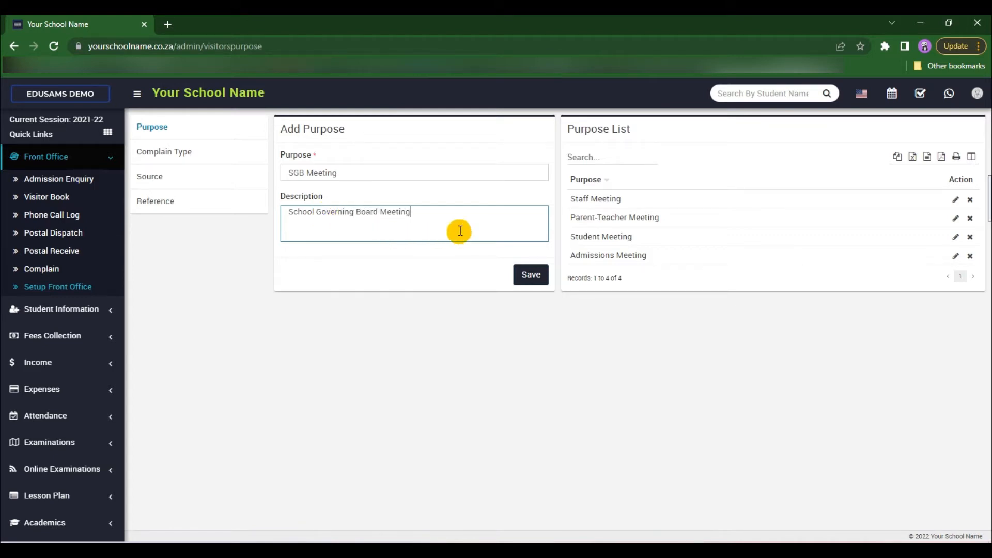
{"action": "left_click", "coordinate": [529, 267]}
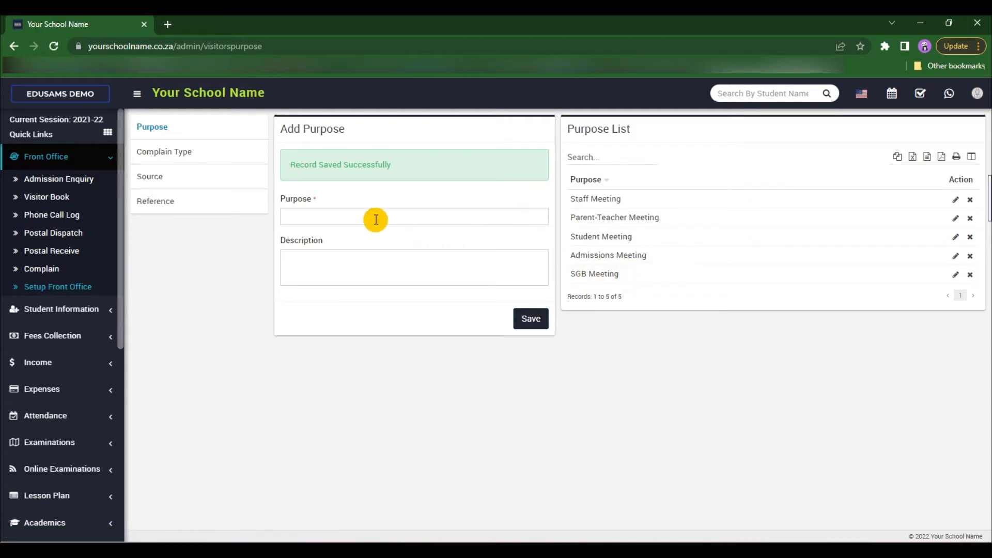
Step: Add and save the complain type "Student Behavior" with a description stating that it covers complaints regarding student behavior
{"action": "left_click", "coordinate": [155, 155]}
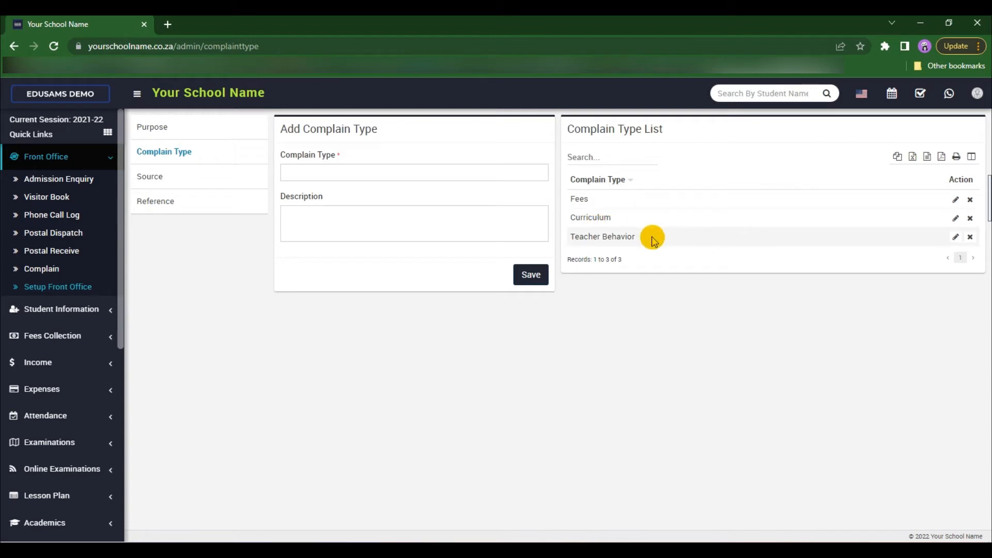
{"action": "left_click", "coordinate": [359, 173]}
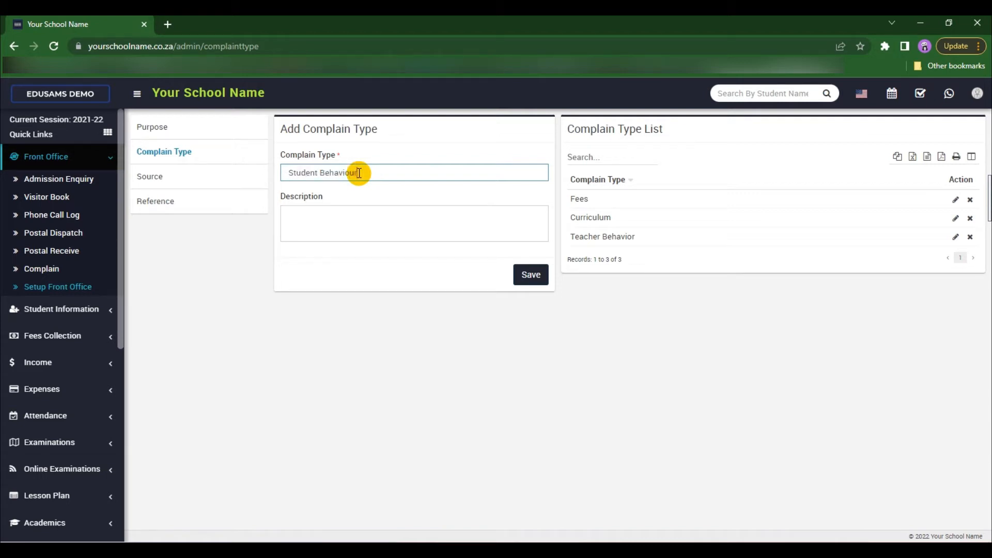
{"action": "double_click", "coordinate": [348, 172]}
{"action": "right_click", "coordinate": [359, 175]}
{"action": "left_click", "coordinate": [369, 185]}
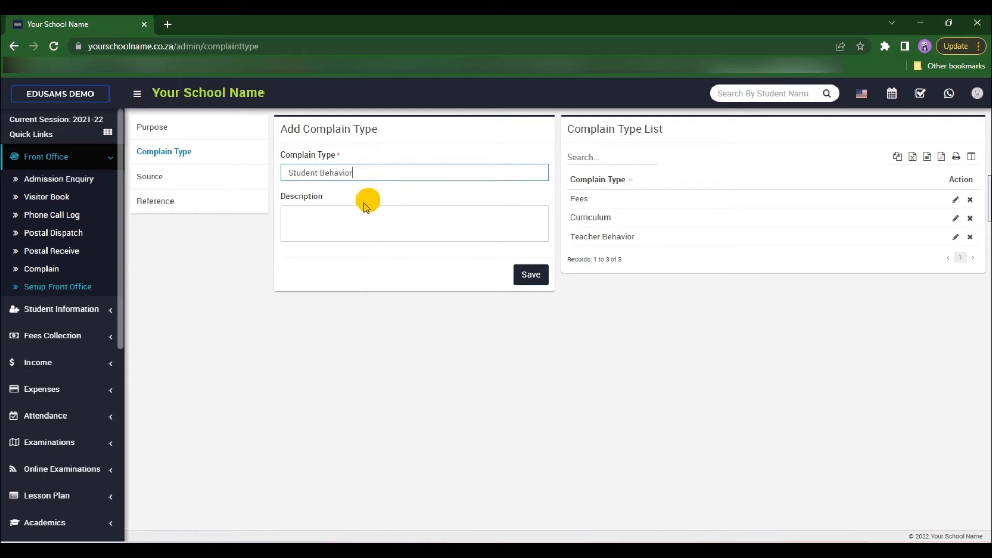
{"action": "left_click", "coordinate": [356, 209]}
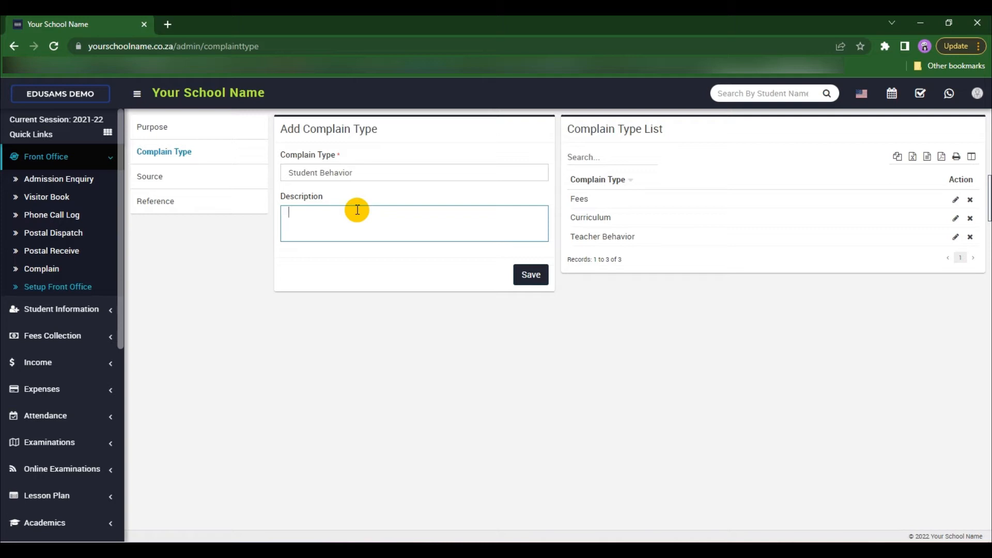
{"action": "type", "text": "Compa"}
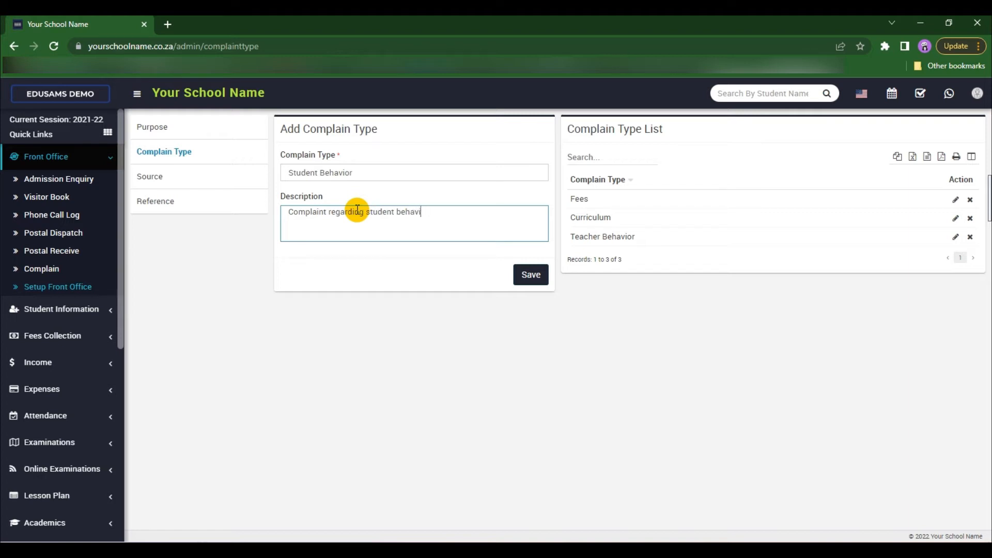
{"action": "left_click", "coordinate": [531, 275]}
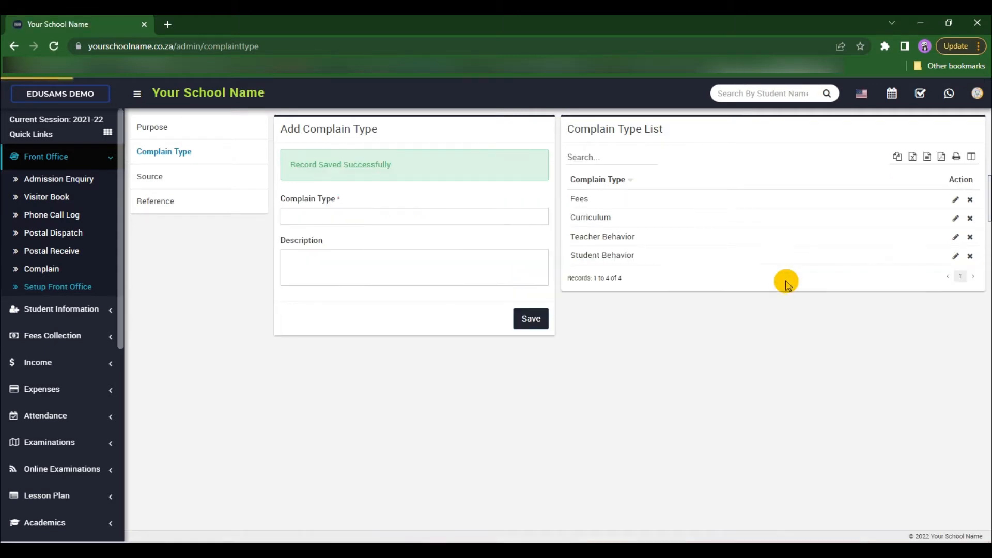
{"action": "mouse_move", "coordinate": [627, 260]}
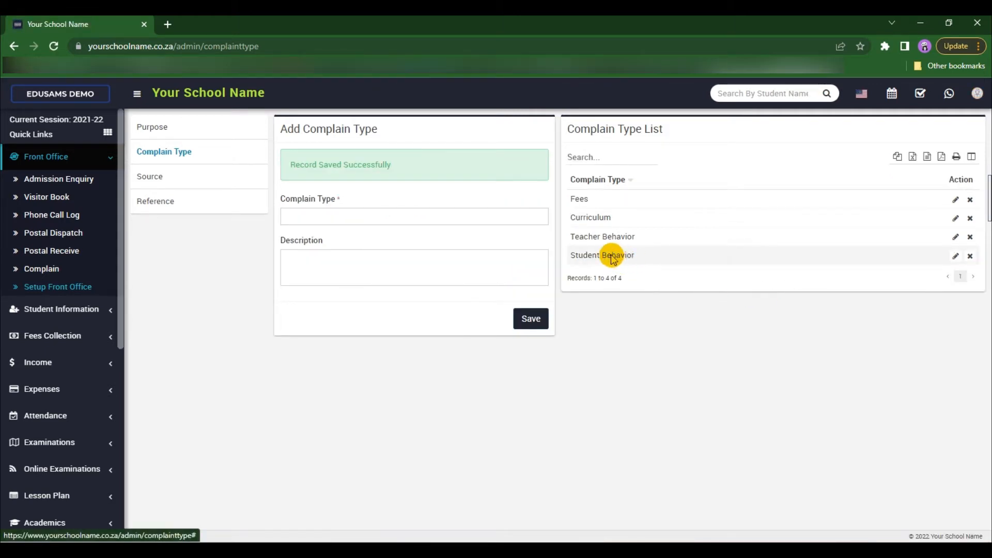
Step: Add and save the source "Print Marketing" with the description "Source from print marketing, eg flyer"
{"action": "left_click", "coordinate": [181, 184]}
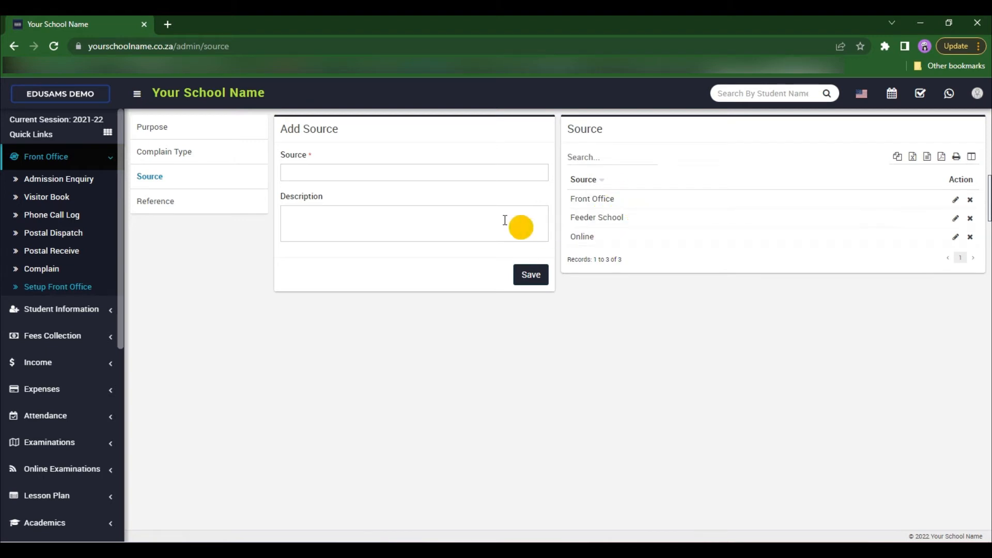
{"action": "left_click", "coordinate": [329, 174]}
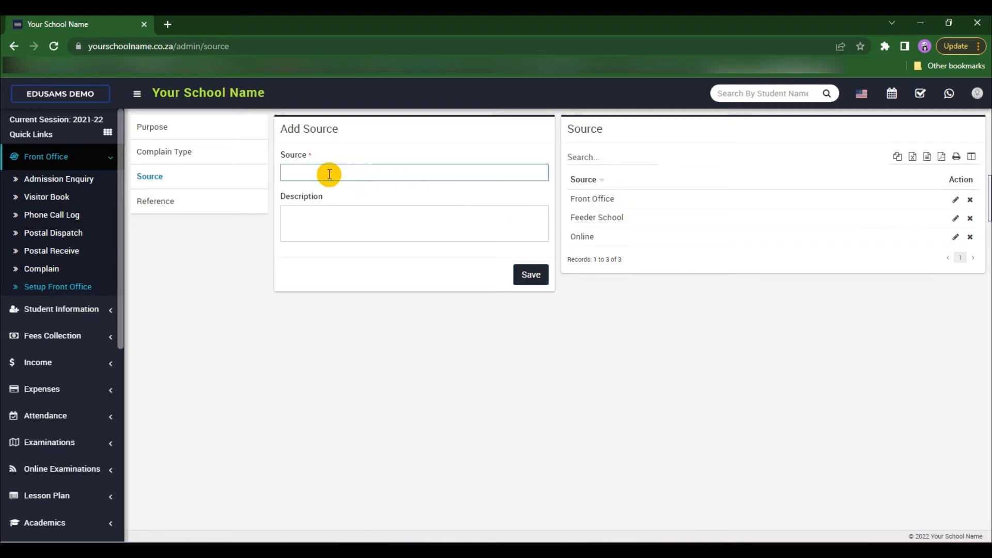
{"action": "type", "text": "O"}
{"action": "type", "text": "rint Marketing"}
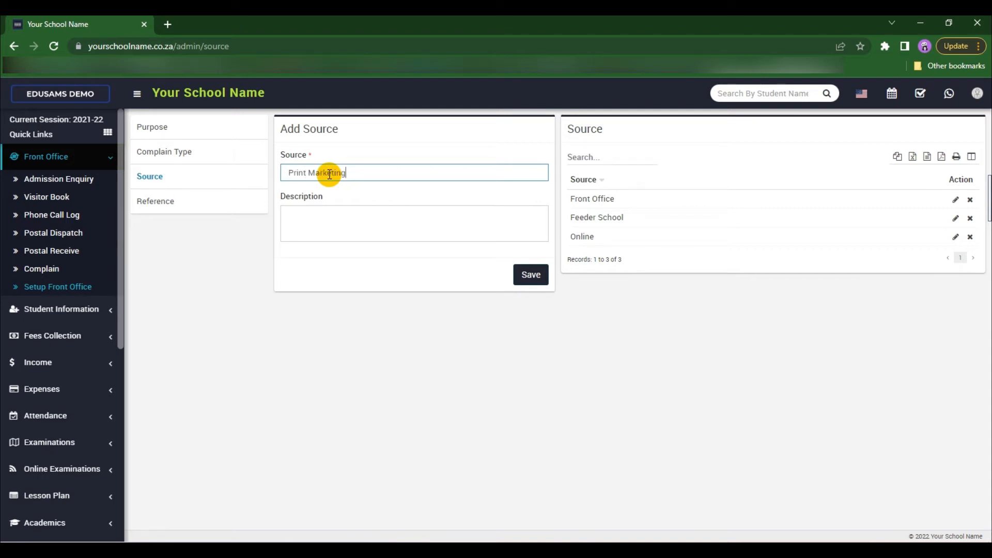
{"action": "left_click", "coordinate": [345, 208]}
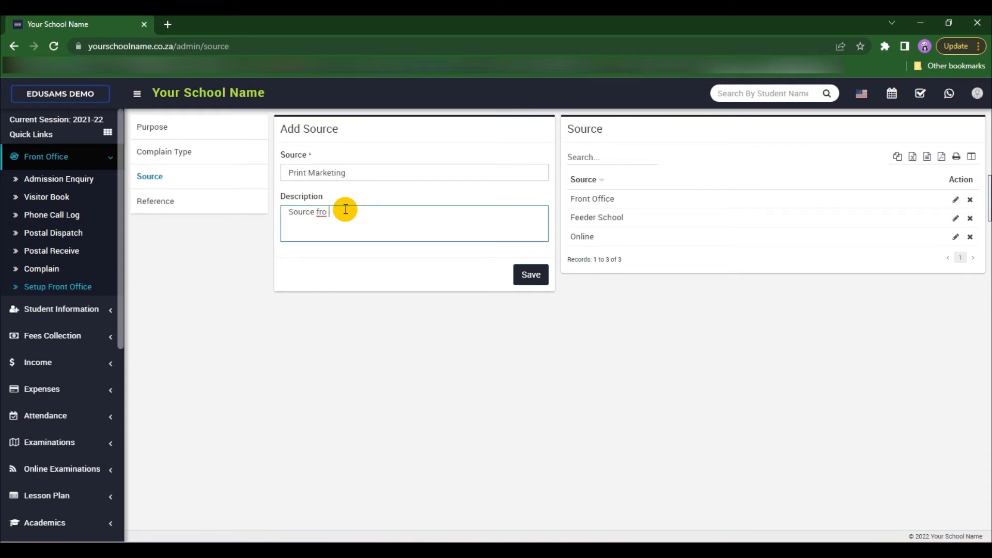
{"action": "type", "text": "t marketing, eg flyer"}
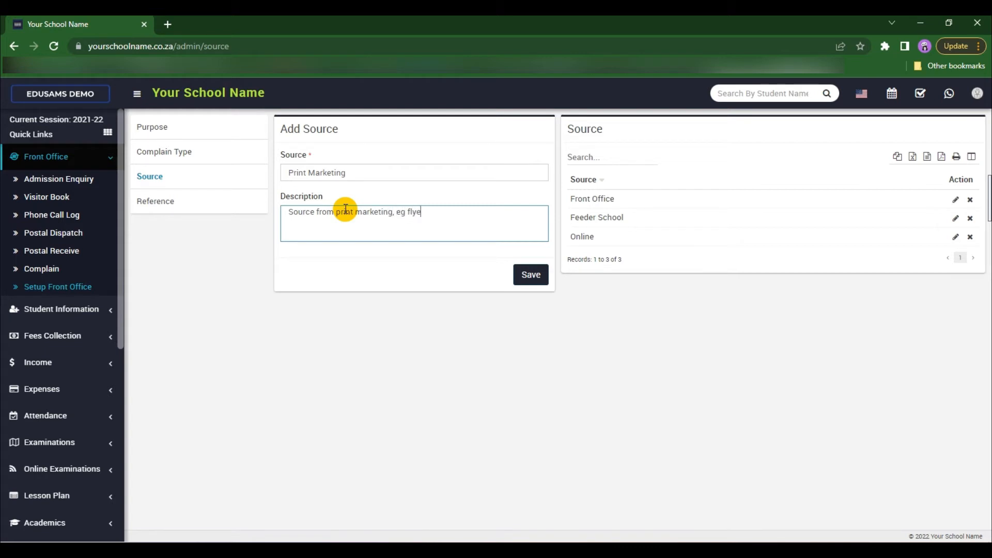
{"action": "left_click", "coordinate": [526, 276]}
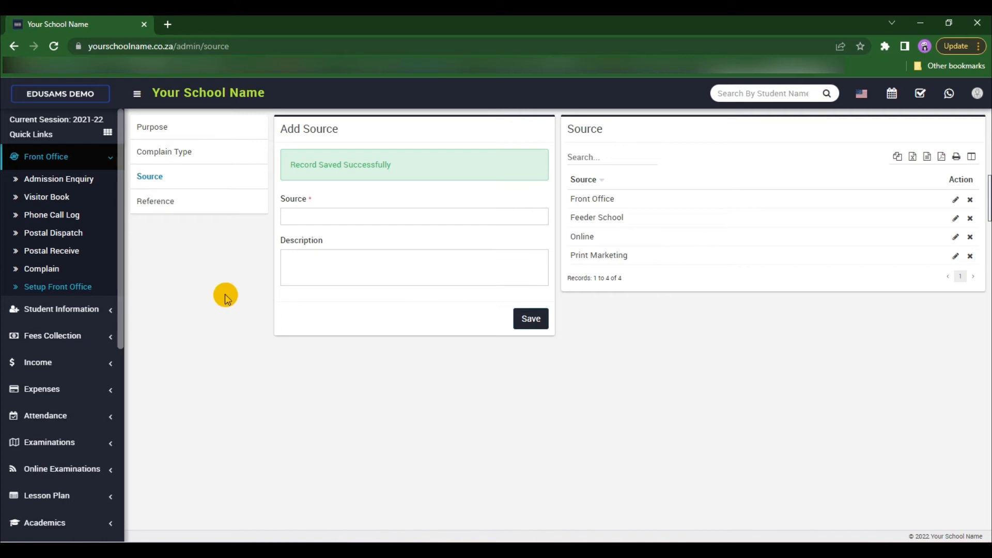
Step: Start a new complaint record with complain type Student Behavior and source Front Office
{"action": "left_click", "coordinate": [53, 271]}
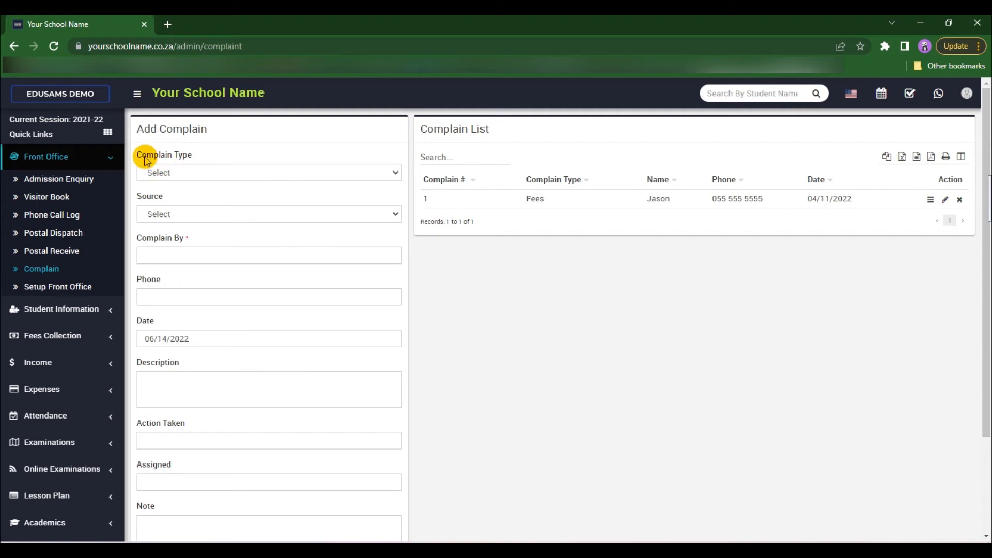
{"action": "left_click", "coordinate": [160, 174]}
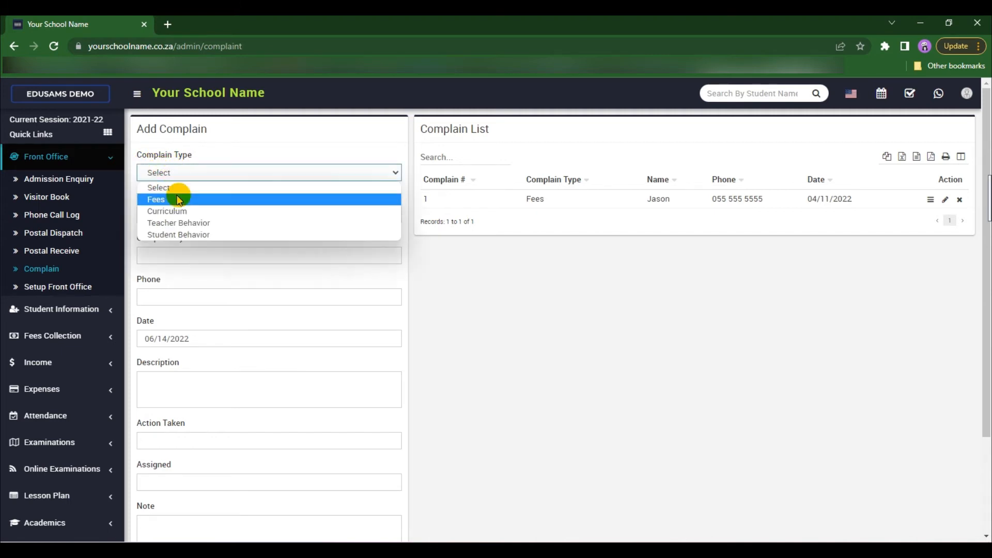
{"action": "left_click", "coordinate": [230, 235]}
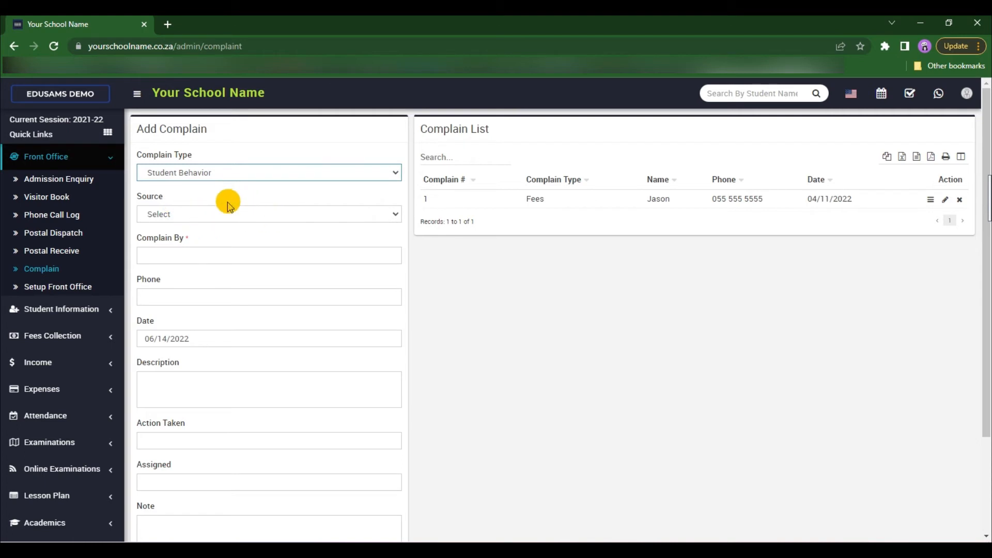
{"action": "left_click", "coordinate": [254, 173]}
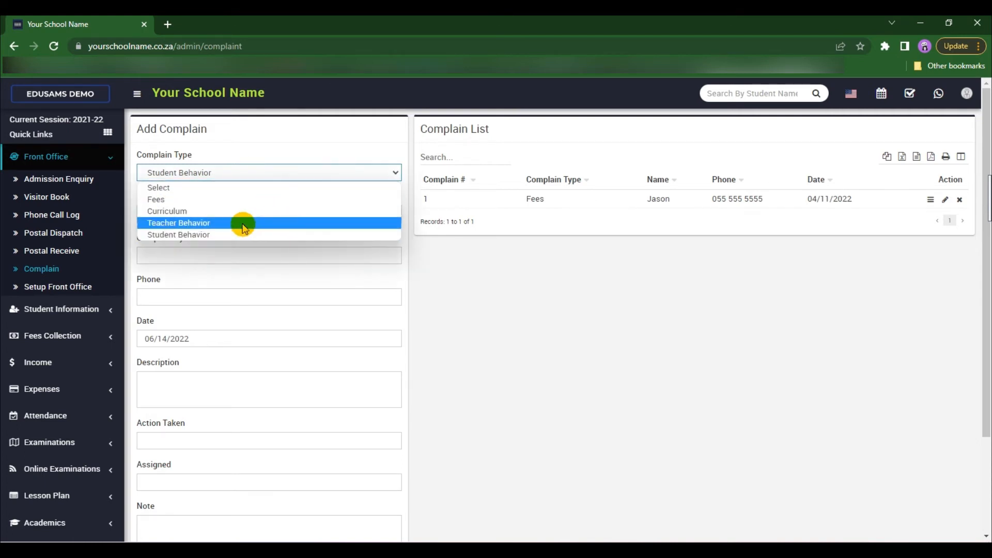
{"action": "left_click", "coordinate": [230, 236]}
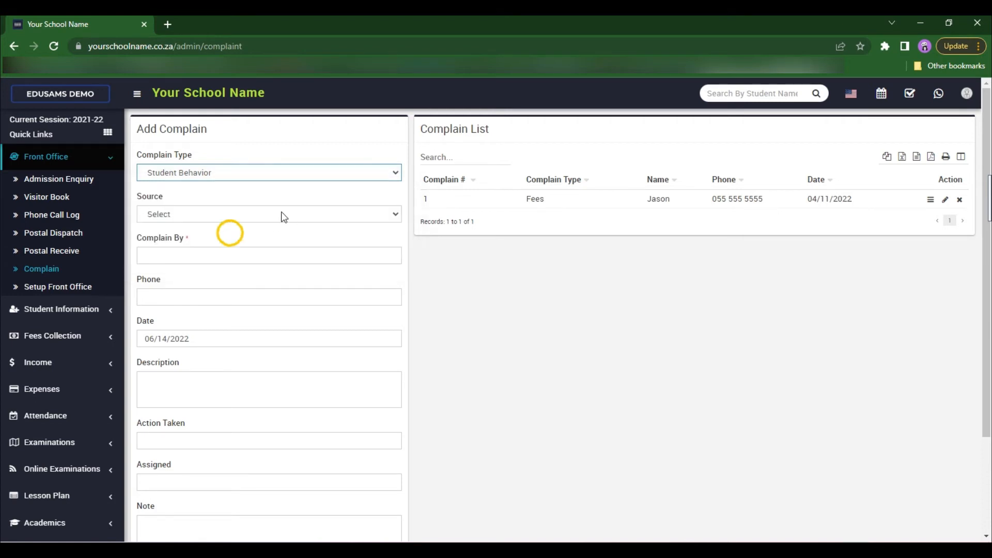
{"action": "left_click", "coordinate": [281, 214]}
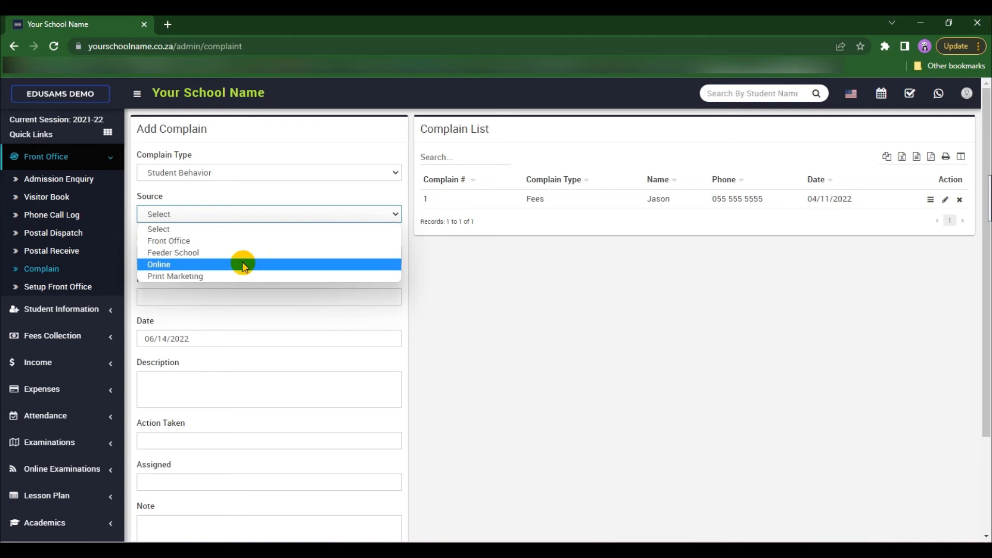
{"action": "left_click", "coordinate": [222, 241]}
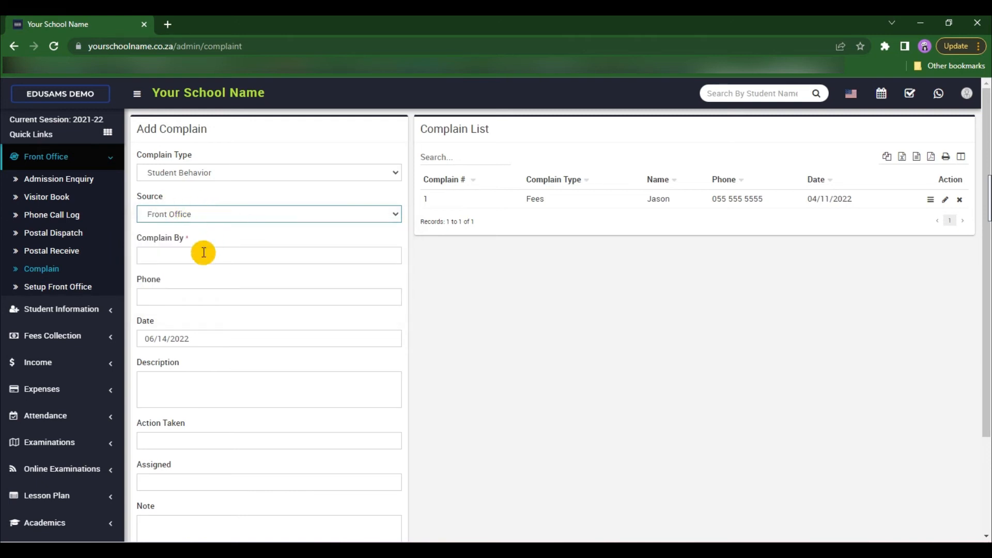
Step: Enter the complainant's name and phone number, and describe the complaint that another learner put chewing gum in his child's hair
{"action": "left_click", "coordinate": [181, 250]}
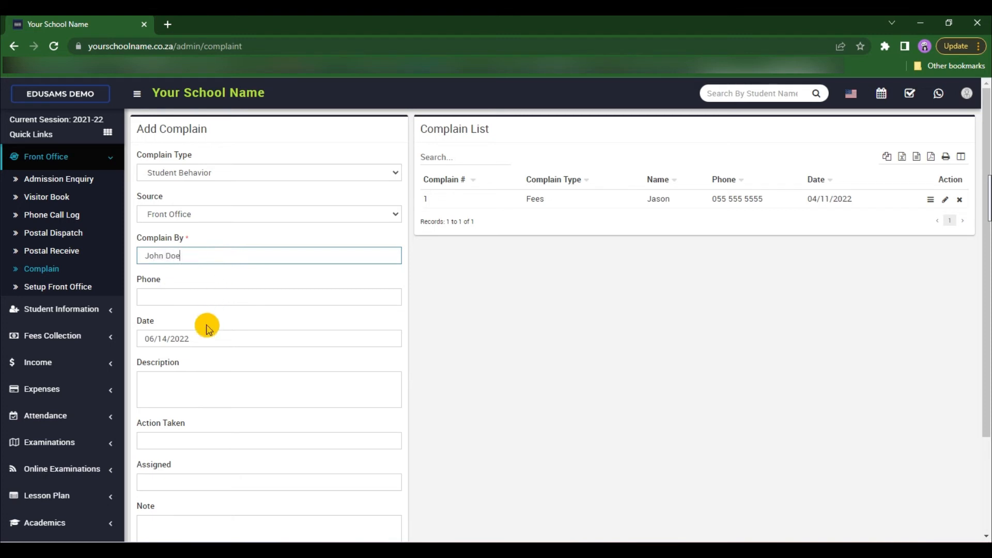
{"action": "left_click", "coordinate": [186, 300]}
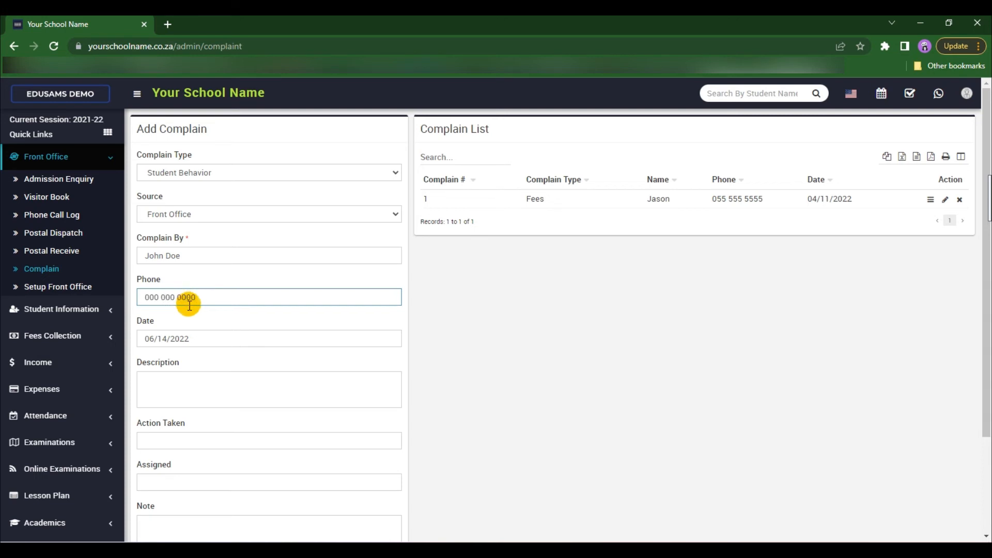
{"action": "scroll", "coordinate": [189, 315], "scroll_direction": "down", "scroll_amount": 1}
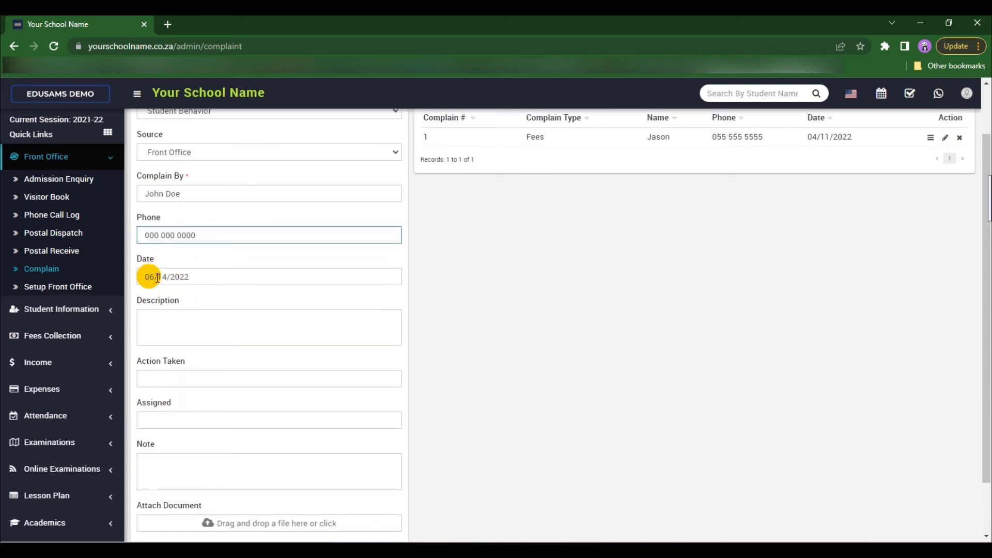
{"action": "left_click", "coordinate": [170, 320]}
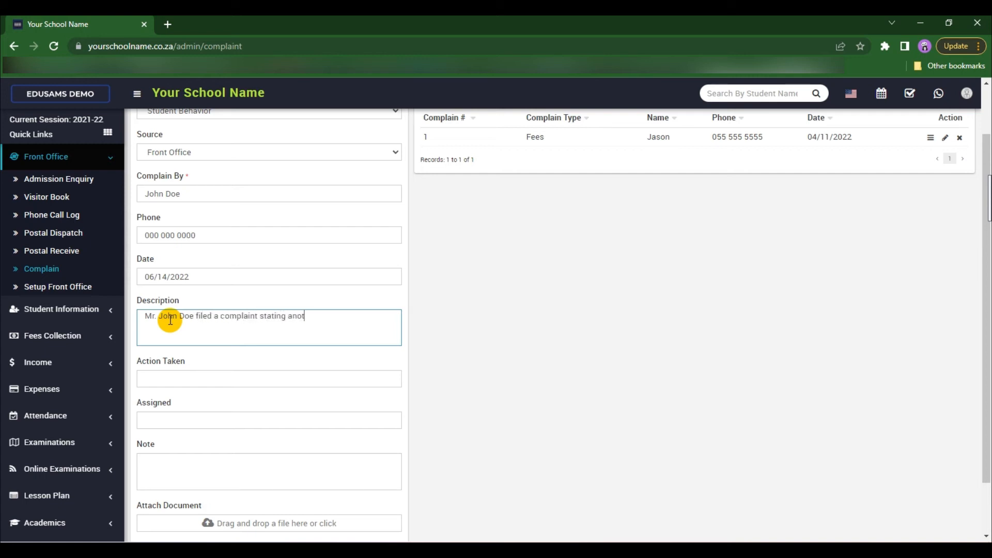
{"action": "type", "text": "her learner put chewing gum in his child's hair."}
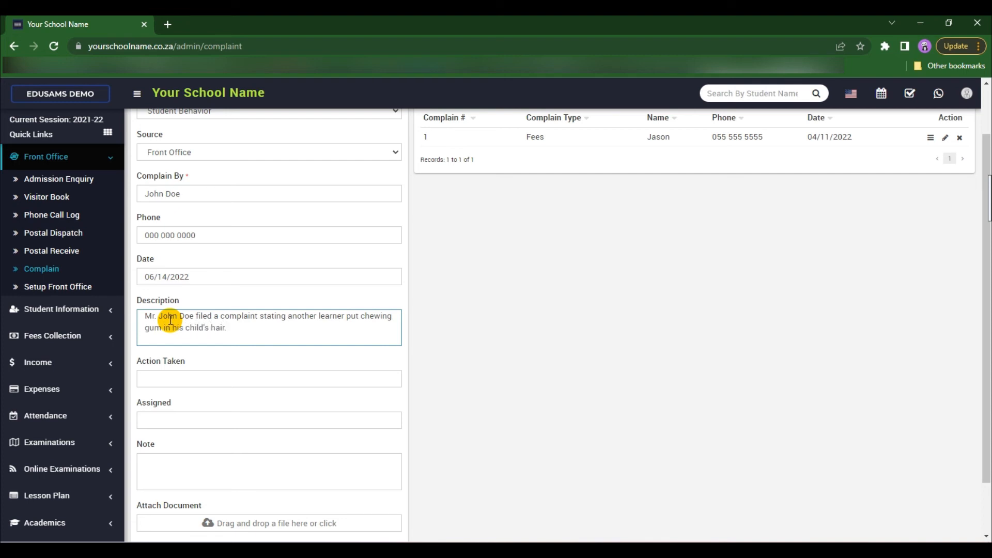
Step: Enter "Standard Disciplinary Procedure" as the action taken on the complaint
{"action": "scroll", "coordinate": [171, 319], "scroll_direction": "down", "scroll_amount": 1}
{"action": "scroll", "coordinate": [246, 302], "scroll_direction": "up", "scroll_amount": 1}
{"action": "scroll", "coordinate": [261, 324], "scroll_direction": "down", "scroll_amount": 1}
{"action": "left_click", "coordinate": [192, 321]}
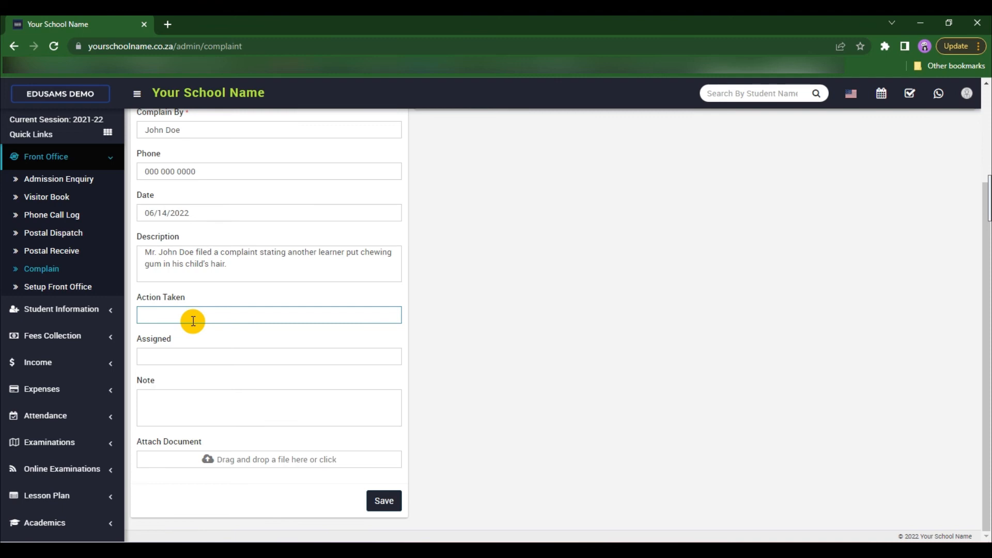
{"action": "type", "text": "Standra"}
{"action": "type", "text": "Dis"}
{"action": "key", "text": "BackSpace"}
{"action": "type", "text": "plinary"}
{"action": "right_click", "coordinate": [193, 320]}
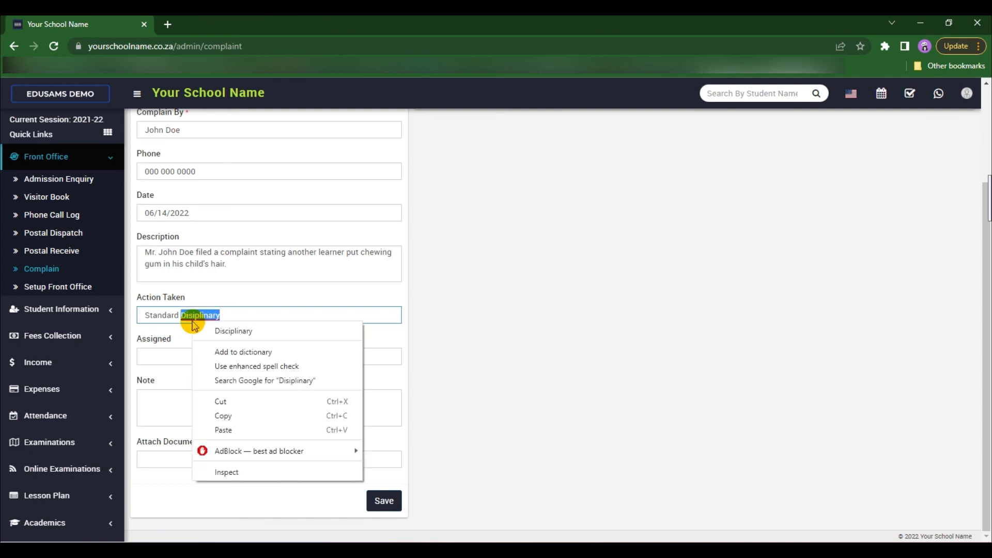
{"action": "left_click", "coordinate": [217, 329]}
{"action": "type", "text": "Pro"}
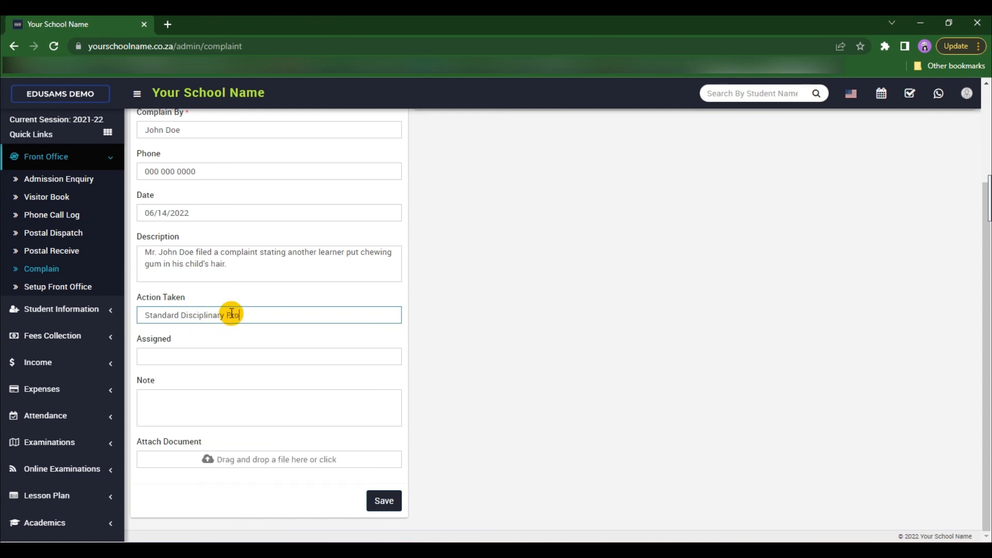
{"action": "type", "text": "cedure"}
Step: Assign the complaint to "Vice Principal" and save the record
{"action": "left_click", "coordinate": [206, 357]}
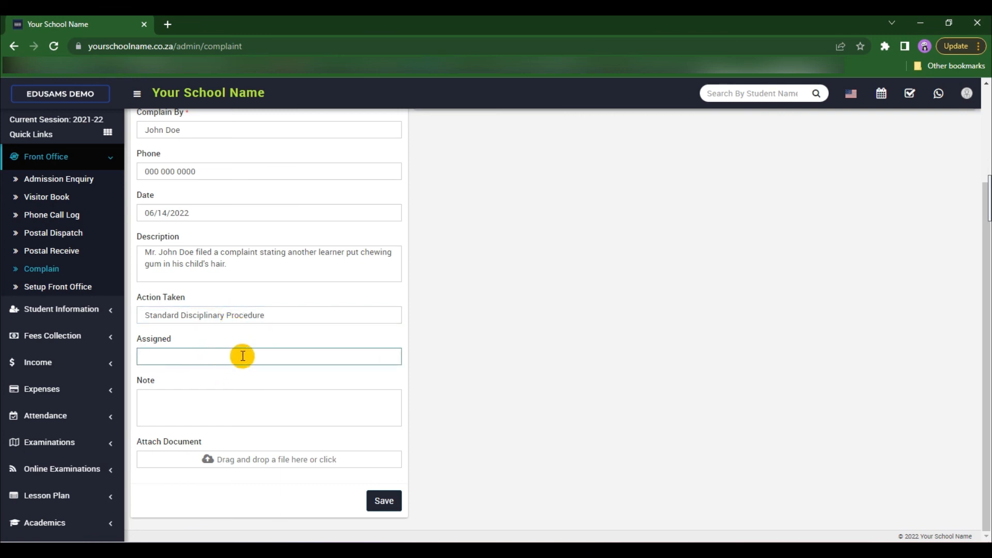
{"action": "type", "text": "Vice Prinicipal"}
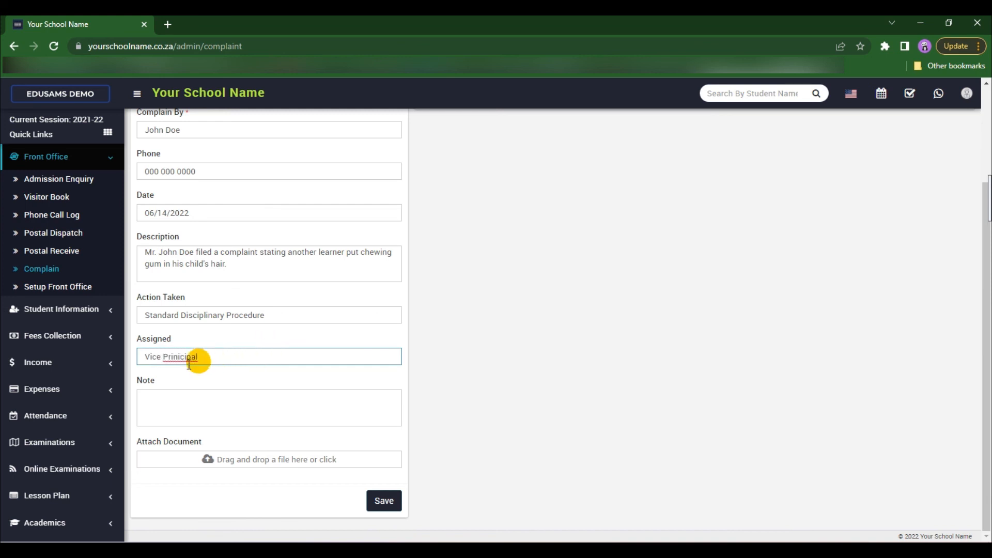
{"action": "right_click", "coordinate": [165, 360]}
{"action": "left_click", "coordinate": [221, 182]}
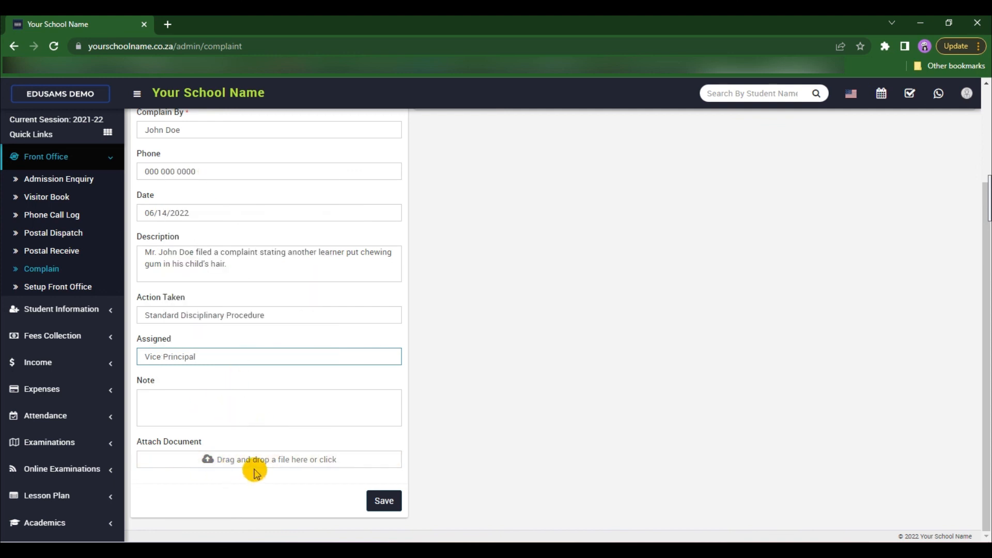
{"action": "left_click", "coordinate": [382, 502]}
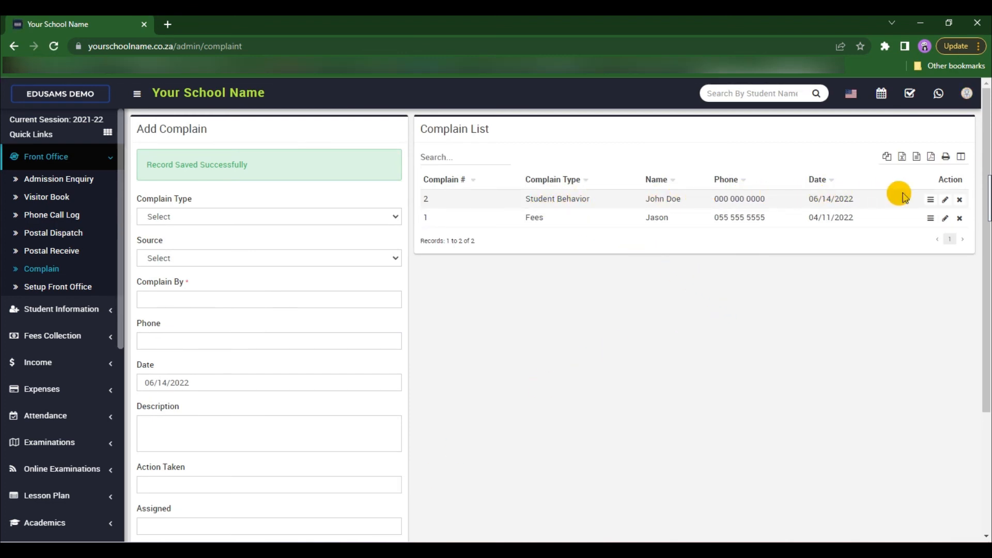
Step: View the details of the new Student Behavior complaint in the complain list and close them
{"action": "left_click", "coordinate": [930, 199]}
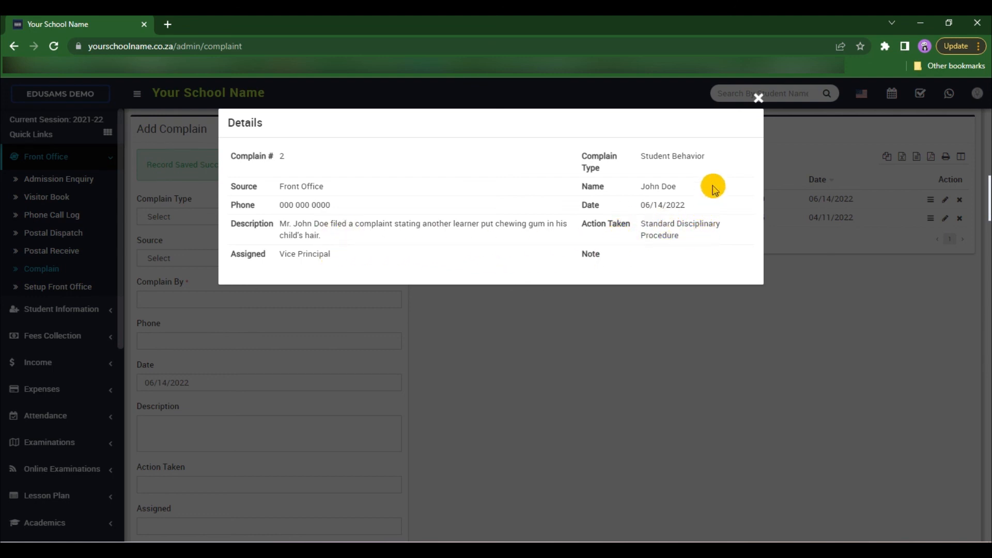
{"action": "left_click", "coordinate": [758, 98]}
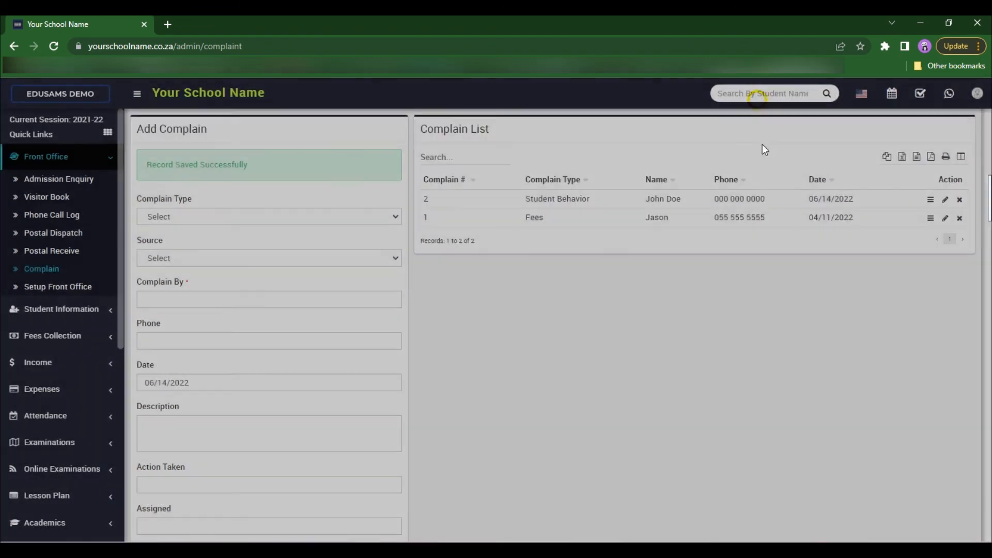